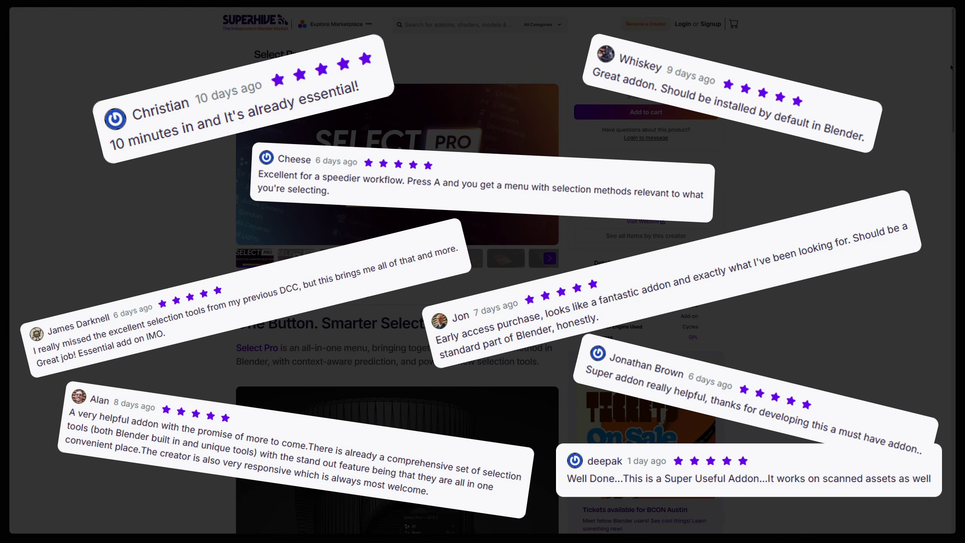
pyautogui.moveTo(954, 63)
pyautogui.mouseDown()
pyautogui.moveTo(959, 431)
pyautogui.moveTo(960, 62)
pyautogui.mouseUp()
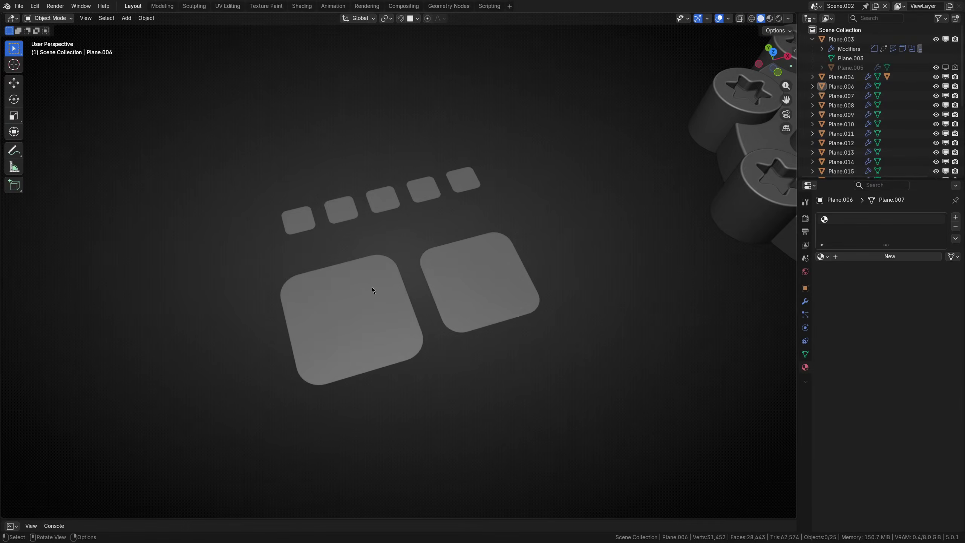
# Select all objects with dimensions similar to the larger rounded plane and adjust the selection's tolerance
pyautogui.click(372, 286)
pyautogui.press('a')
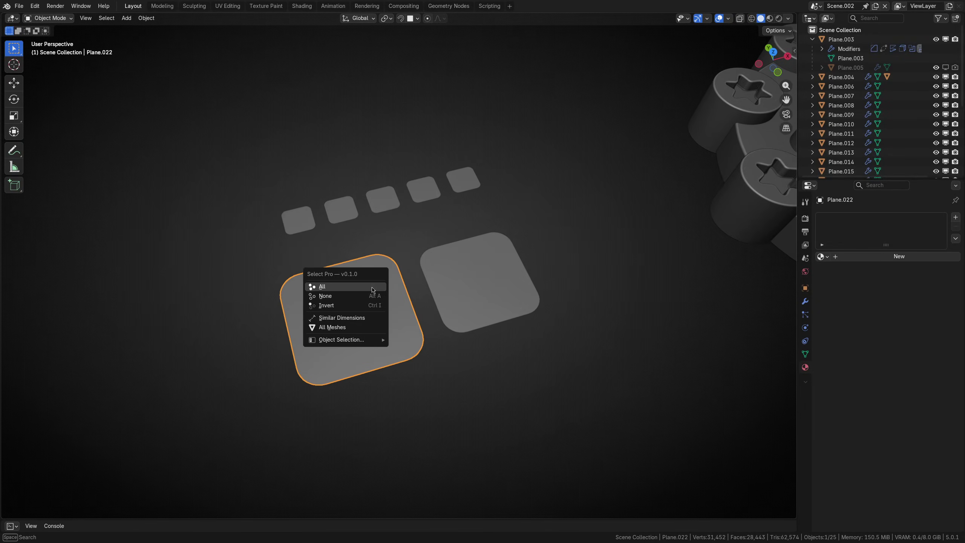
pyautogui.click(343, 318)
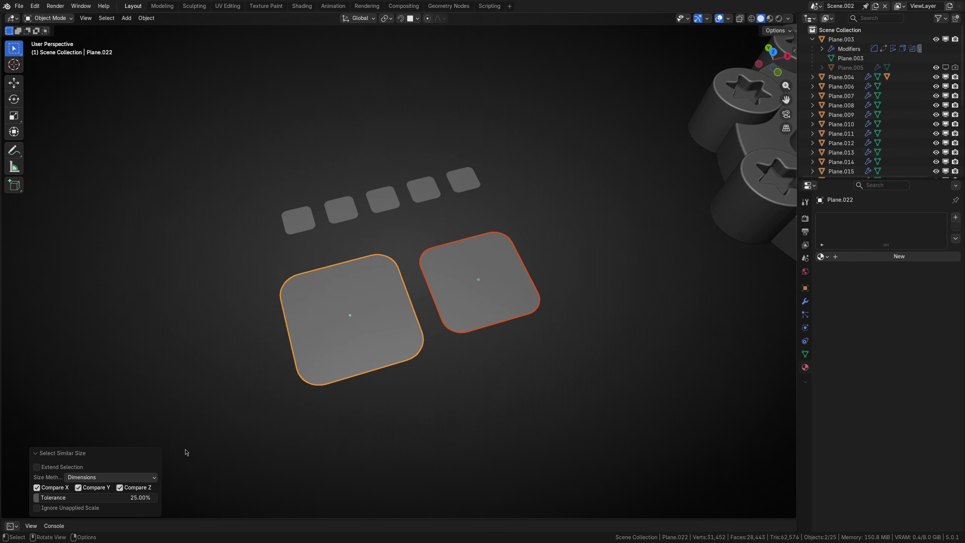
pyautogui.moveTo(69, 499); pyautogui.dragTo(48, 498)
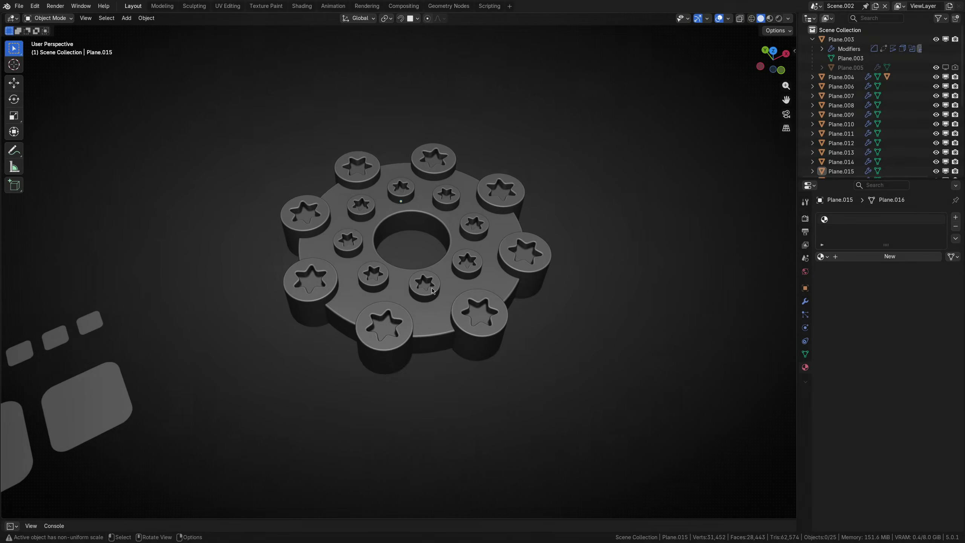
# Select all inner bolts similar in volume to the small front one and adjust the selection's tolerance
pyautogui.click(409, 291)
pyautogui.hotkey('shift', 'g')
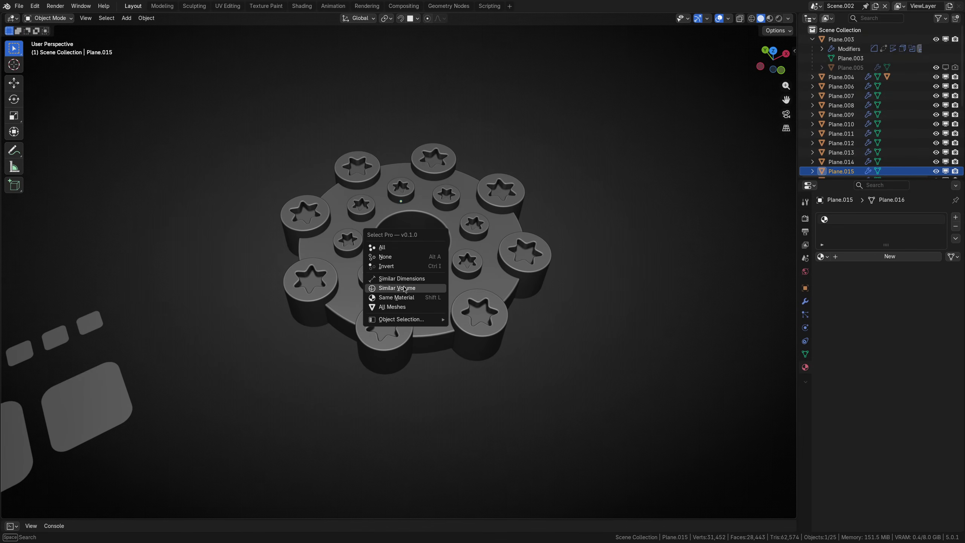
pyautogui.click(409, 290)
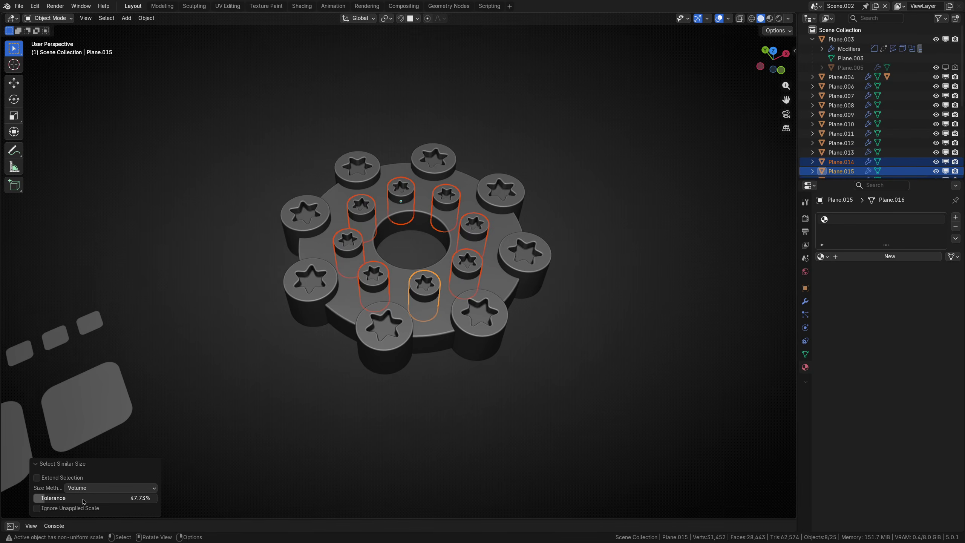
pyautogui.moveTo(82, 499)
pyautogui.mouseDown()
pyautogui.moveTo(99, 500)
pyautogui.moveTo(76, 500)
pyautogui.mouseUp()
# Select all objects similar in volume to the large outer bolt at the front right of the disc
pyautogui.click(477, 321)
pyautogui.hotkey('shift', 'g')
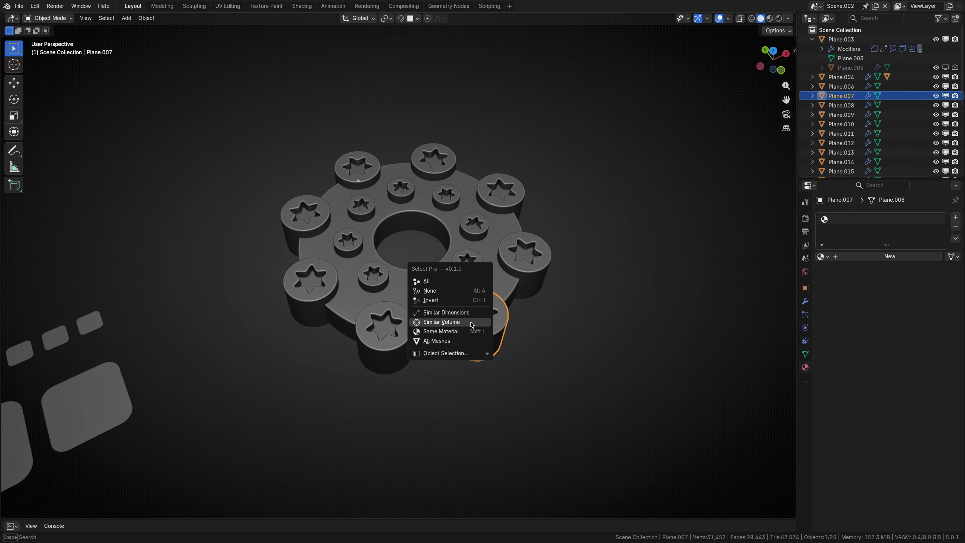
pyautogui.click(471, 319)
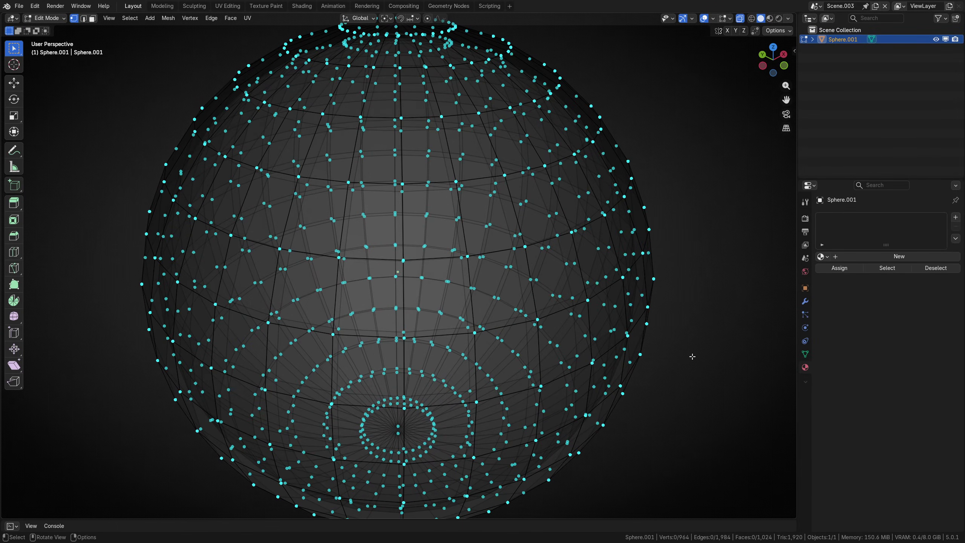
# Select vertices by proximity around a vertex on the sphere's front with a 0.023 m radius, and extend the selection to neighbouring vertices
pyautogui.click(467, 257)
pyautogui.hotkey('shift', 'g')
pyautogui.click(456, 257)
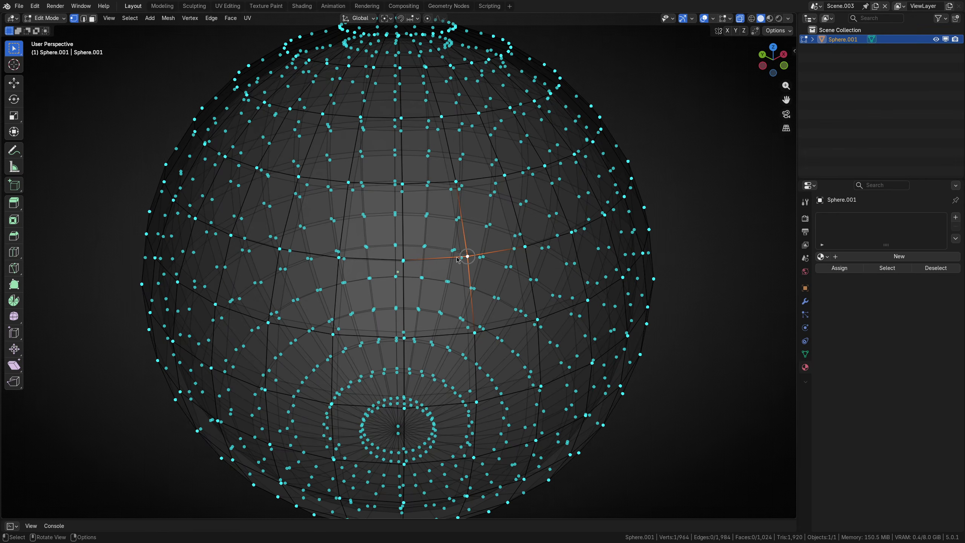
pyautogui.moveTo(450, 270)
pyautogui.mouseDown(button='middle')
pyautogui.moveTo(510, 285)
pyautogui.moveTo(464, 273)
pyautogui.mouseUp(button='middle')
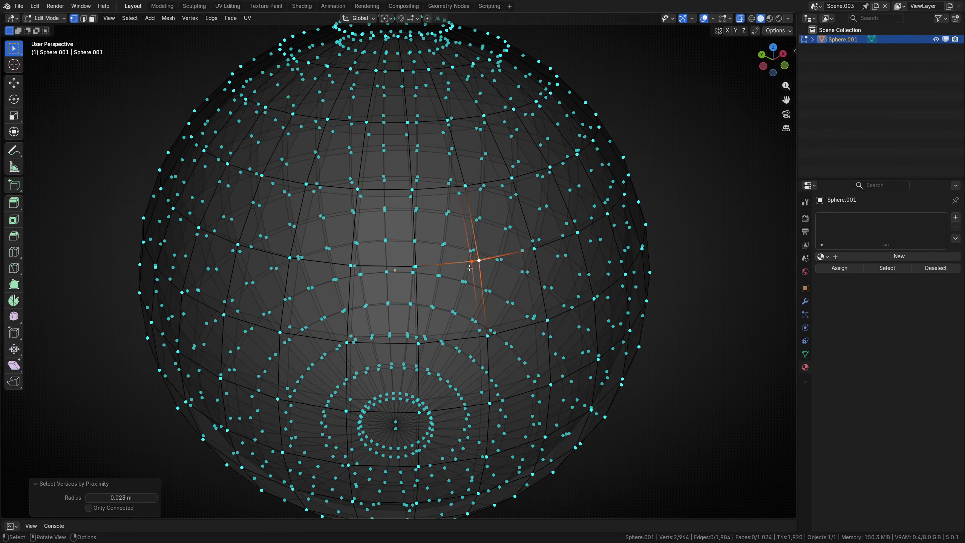
pyautogui.keyDown('shift'); pyautogui.click(470, 247); pyautogui.keyUp('shift')
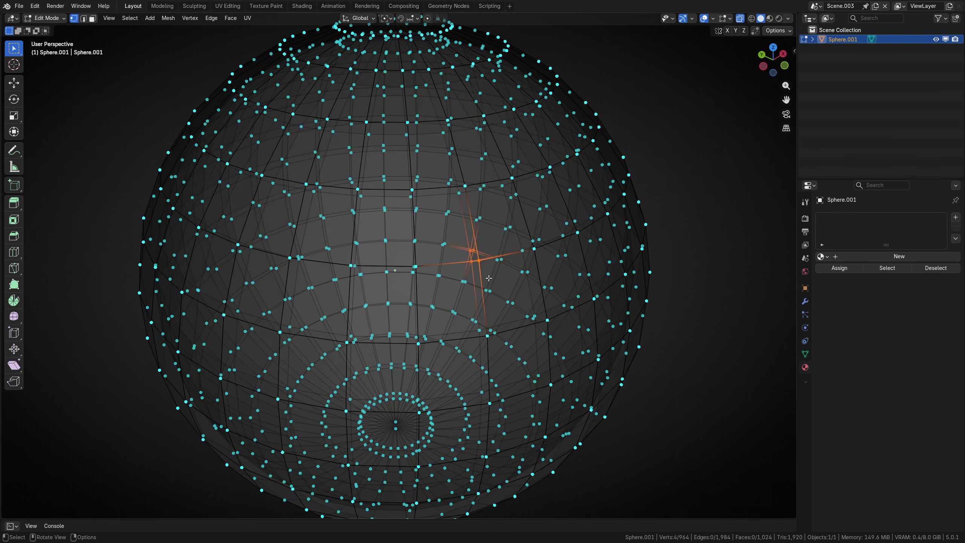
pyautogui.moveTo(470, 247); pyautogui.dragTo(501, 256, button='middle')
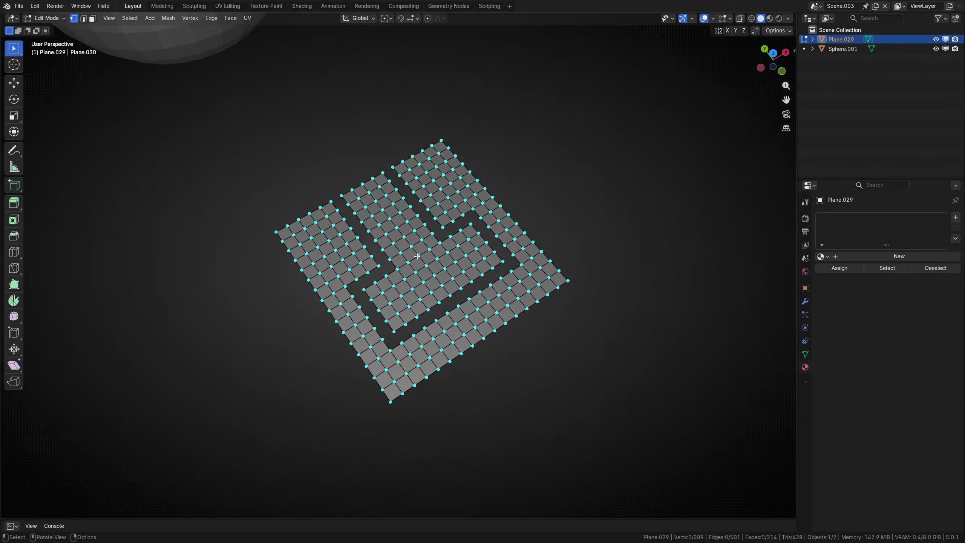
# Select vertices by proximity within 0.13 m of the slotted plane's centre vertex and toggle Only Connected to compare both results
pyautogui.rightClick(419, 258)
pyautogui.press('Escape')
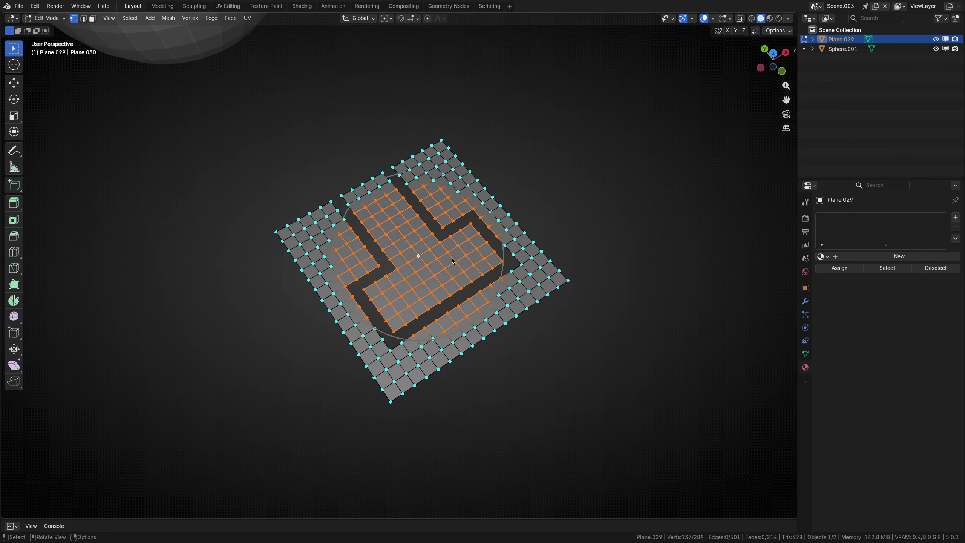
pyautogui.click(462, 269)
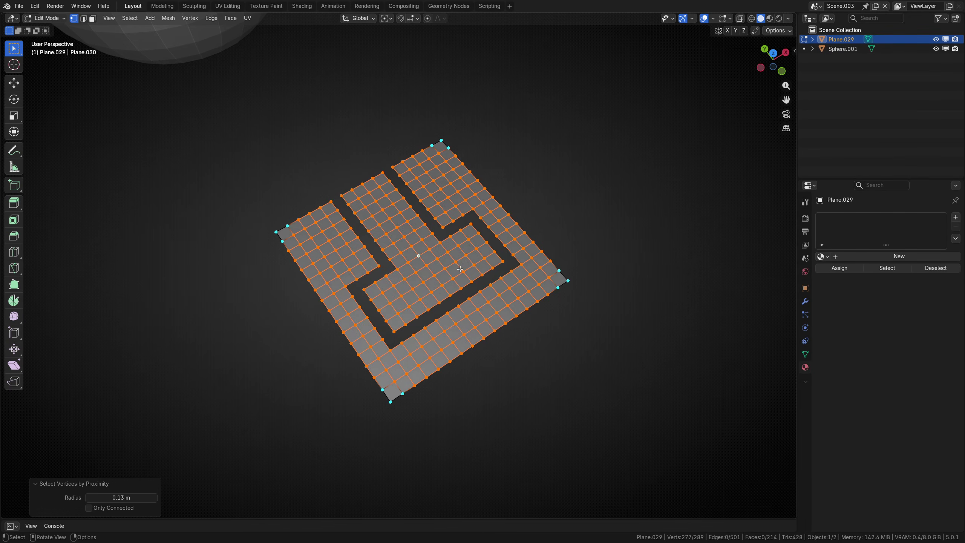
pyautogui.click(120, 510)
pyautogui.click(120, 510)
pyautogui.click(120, 510)
pyautogui.click(120, 510)
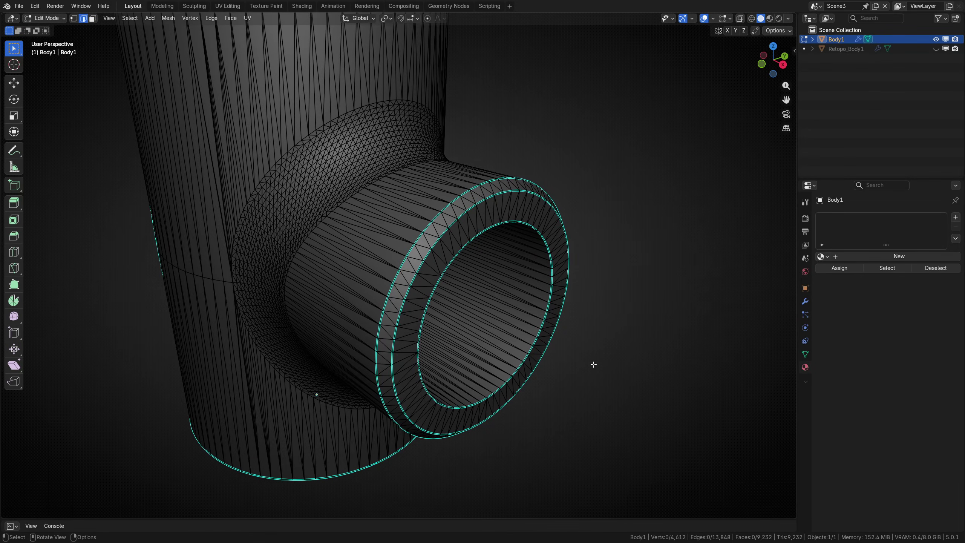
# Pick one edge on each outer rim of the pipe's side branch and select connected sharp edges from all picked edges
pyautogui.click(462, 216)
pyautogui.keyDown('shift'); pyautogui.click(446, 208); pyautogui.keyUp('shift')
pyautogui.press('a')
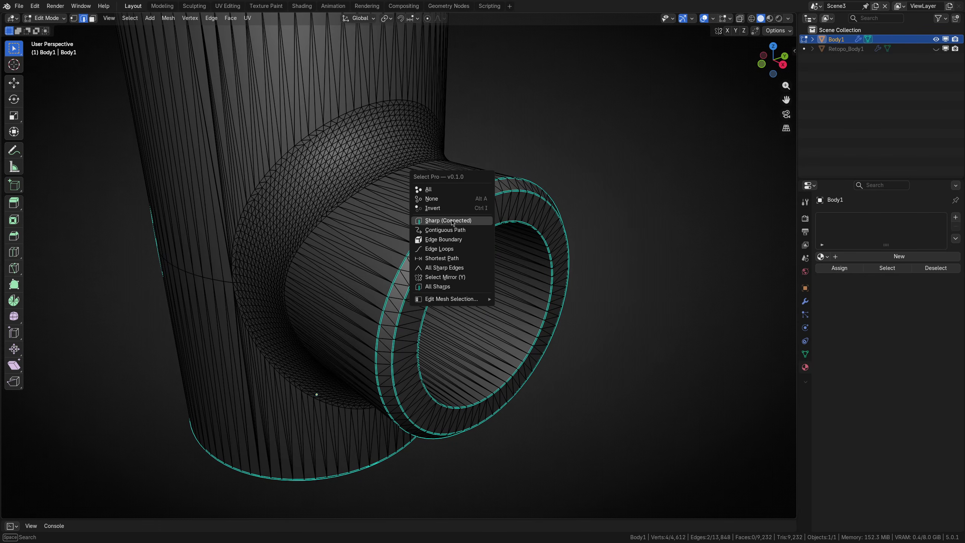
pyautogui.press('shift')
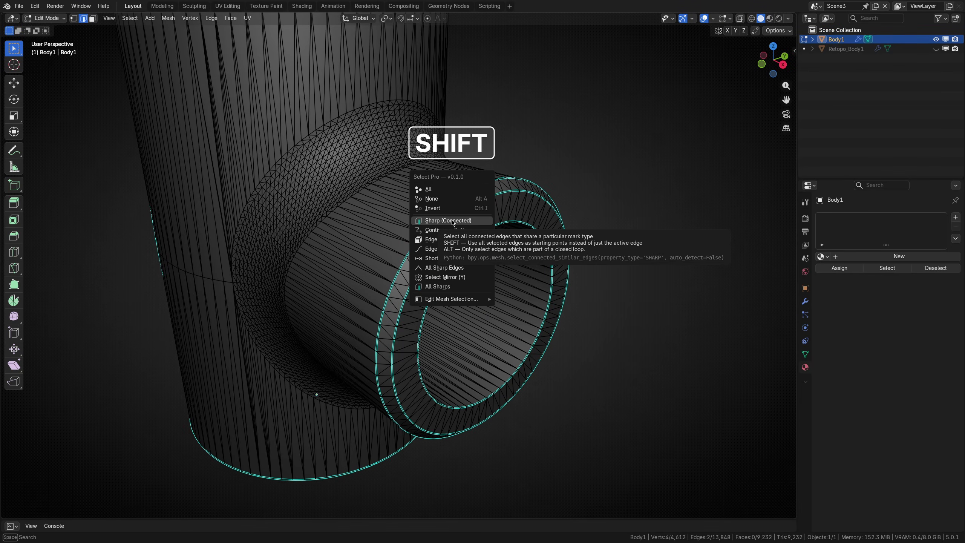
pyautogui.keyDown('shift'); pyautogui.click(453, 222); pyautogui.keyUp('shift')
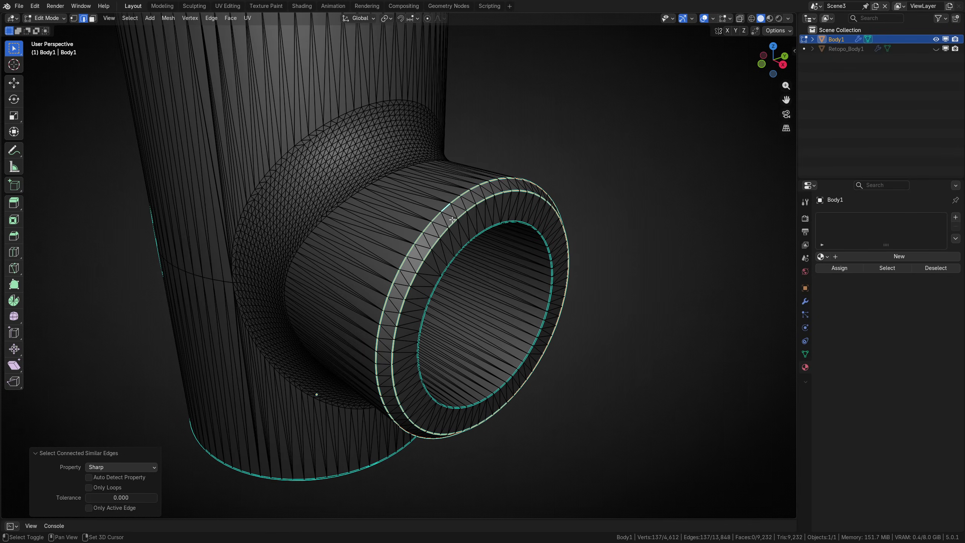
# Undo the connected selection, rerun Sharp (Connected) from only the active rim edge, and toggle the Only Active Edge option
pyautogui.moveTo(514, 211); pyautogui.dragTo(455, 251, button='middle')
pyautogui.hotkey('ctrl', 'z')
pyautogui.press('a')
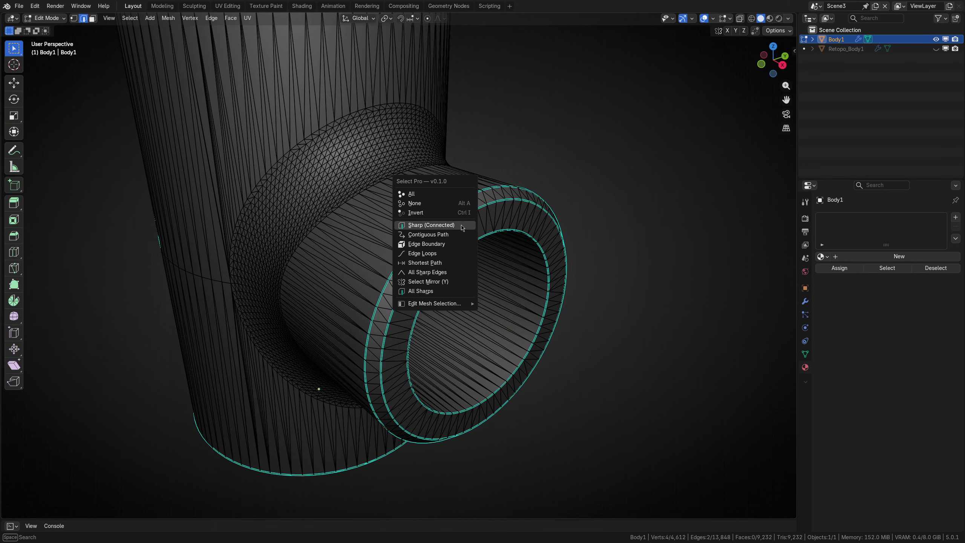
pyautogui.click(446, 225)
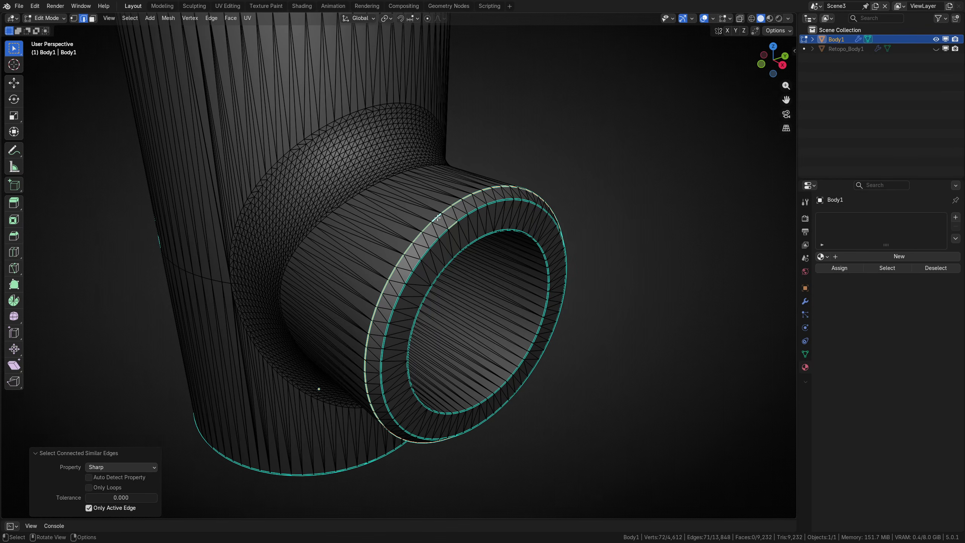
pyautogui.moveTo(440, 228)
pyautogui.mouseDown(button='middle')
pyautogui.moveTo(411, 236)
pyautogui.moveTo(392, 226)
pyautogui.moveTo(432, 221)
pyautogui.mouseUp(button='middle')
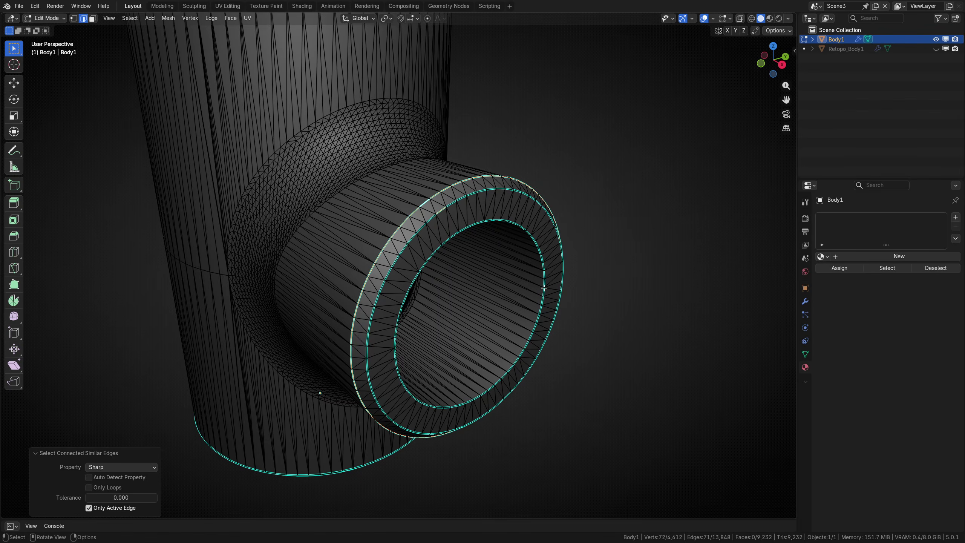
pyautogui.click(119, 511)
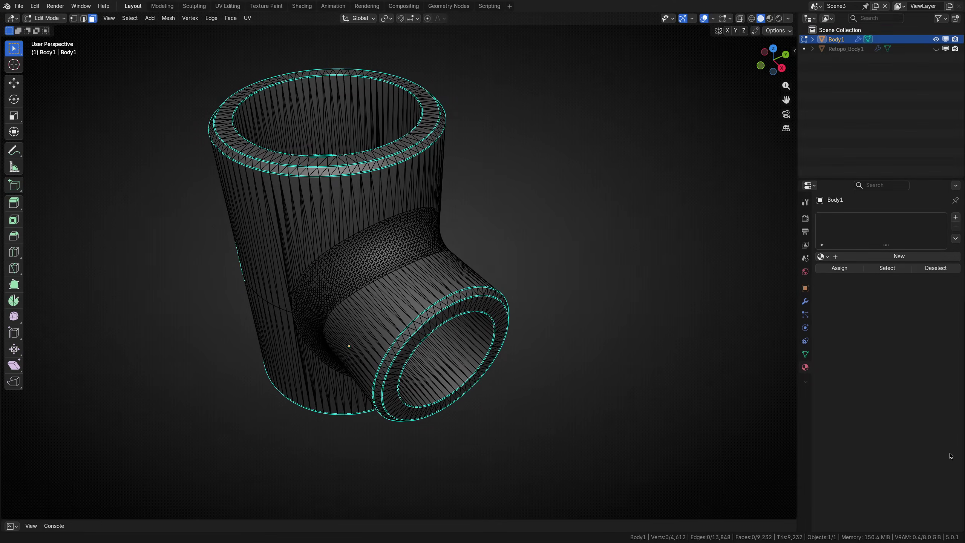
# Pick faces on the branch's end ring, branch exterior and main pipe's top ring, and select their predictive surfaces from all picked faces
pyautogui.click(441, 317)
pyautogui.keyDown('shift'); pyautogui.click(418, 282); pyautogui.keyUp('shift')
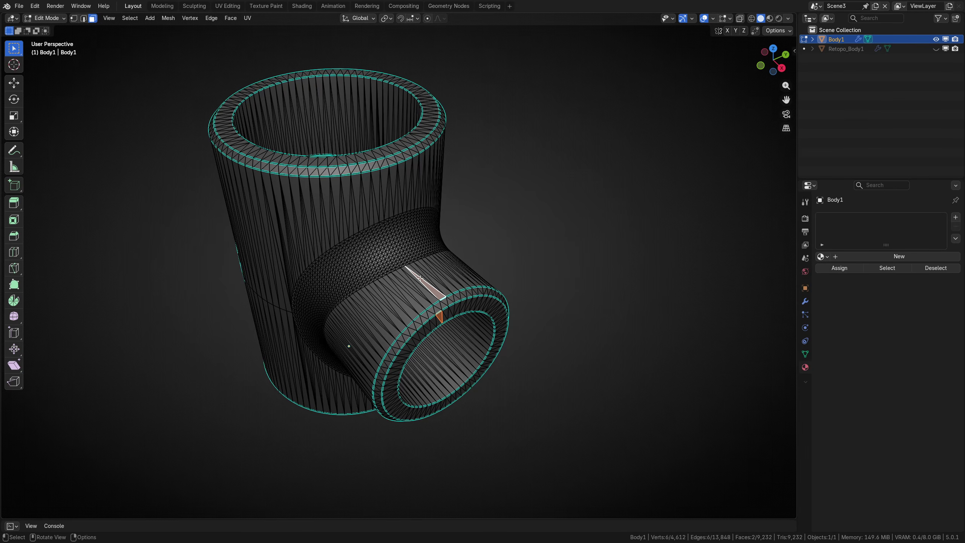
pyautogui.keyDown('shift'); pyautogui.click(389, 149); pyautogui.keyUp('shift')
pyautogui.press('a')
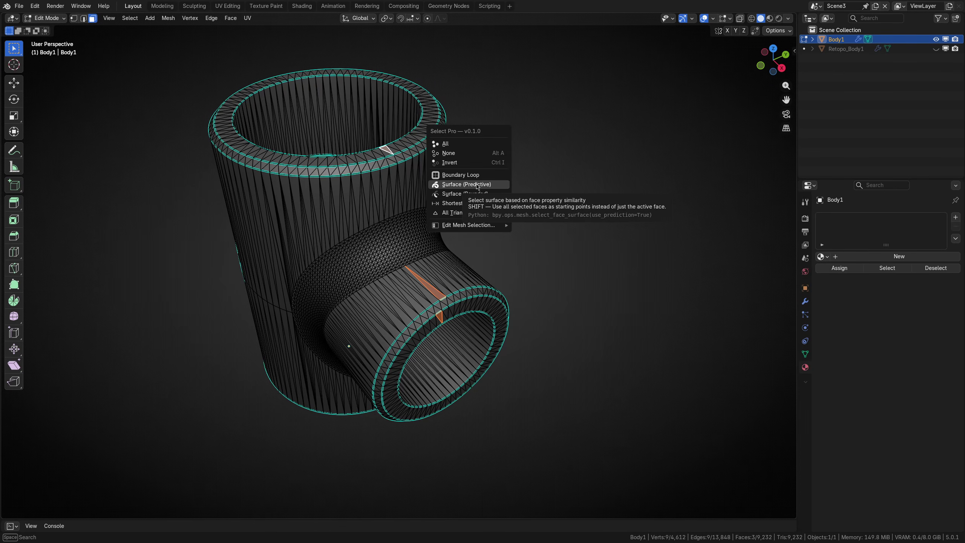
pyautogui.press('shift')
pyautogui.keyDown('shift'); pyautogui.click(478, 185); pyautogui.keyUp('shift')
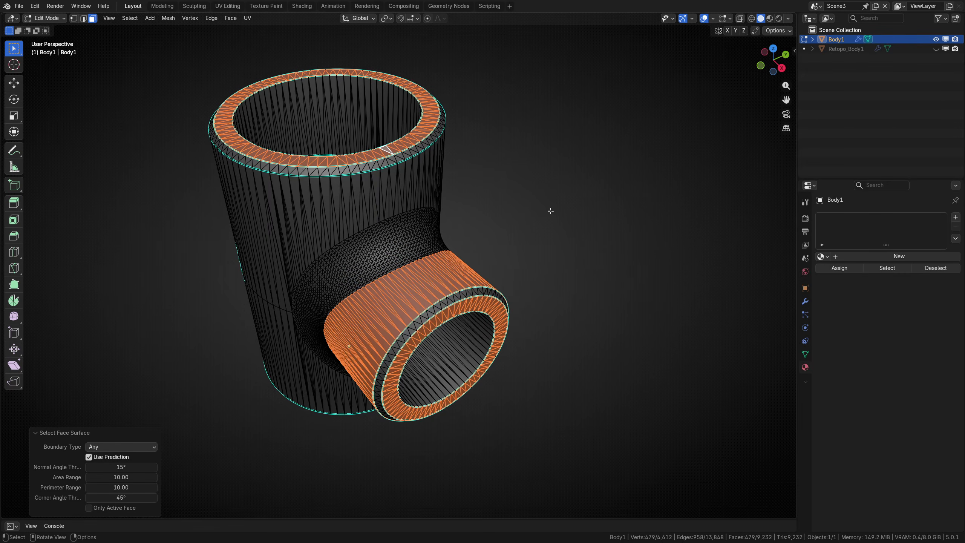
pyautogui.moveTo(550, 209)
pyautogui.mouseDown(button='middle')
pyautogui.moveTo(433, 243)
pyautogui.moveTo(332, 237)
pyautogui.moveTo(577, 177)
pyautogui.moveTo(566, 205)
pyautogui.mouseUp(button='middle')
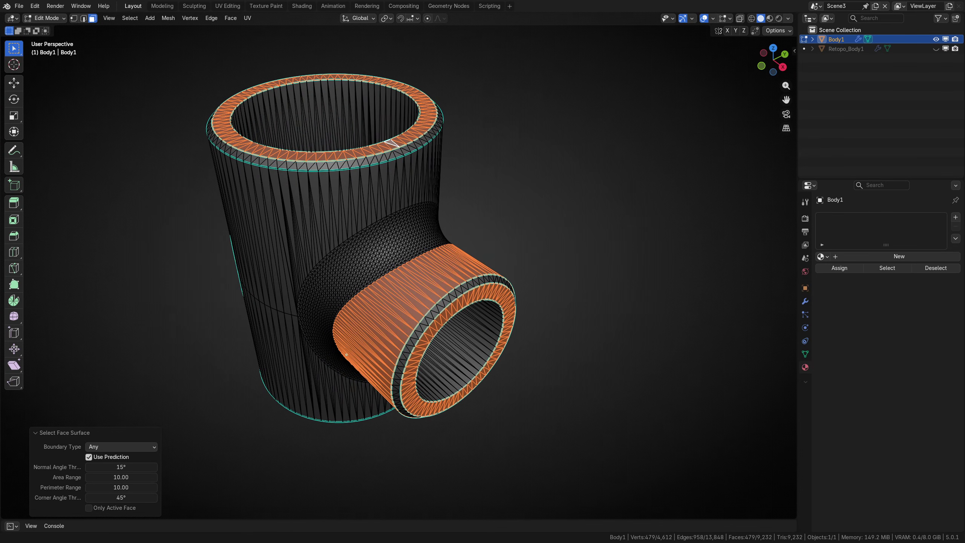
# Select a single face on the side branch's exterior and bring up the Select Pro selection options
pyautogui.click(437, 280)
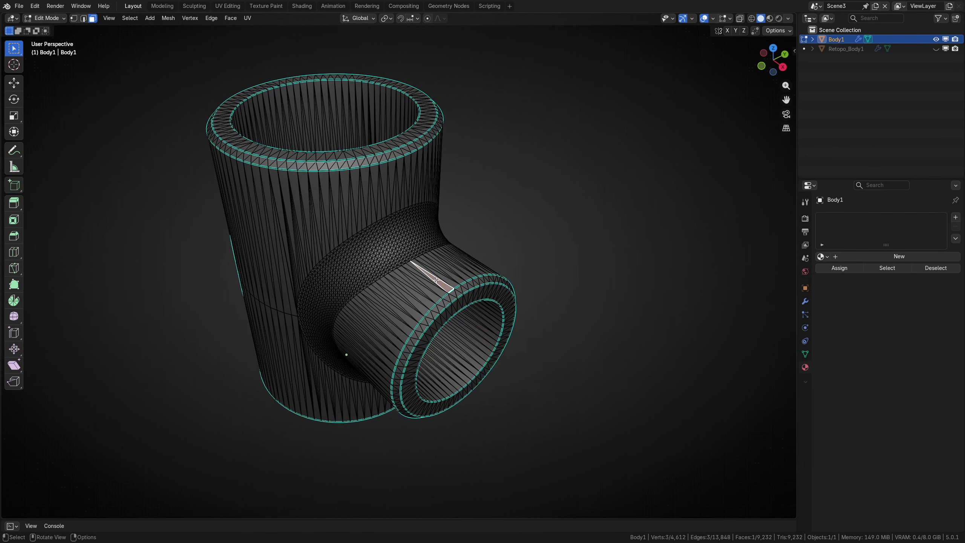
pyautogui.press('a')
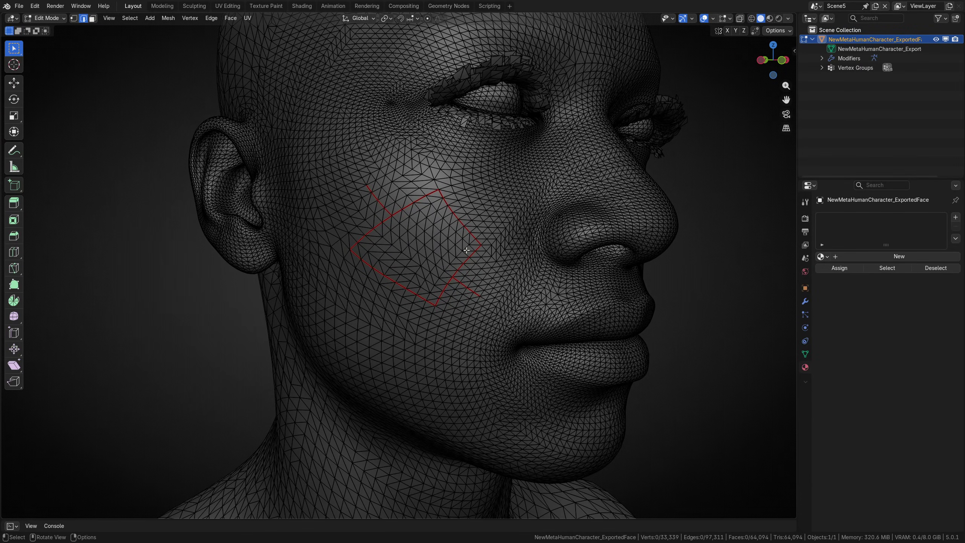
# Select the closed loop of connected seam edges on the character's cheek and toggle Only Loops to compare the selections
pyautogui.click(473, 240)
pyautogui.hotkey('alt', 's')
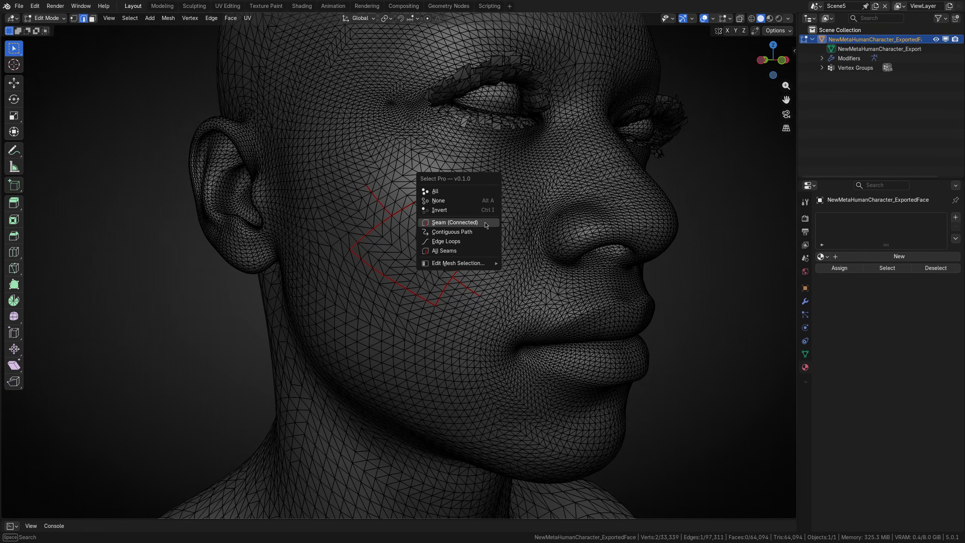
pyautogui.press('alt')
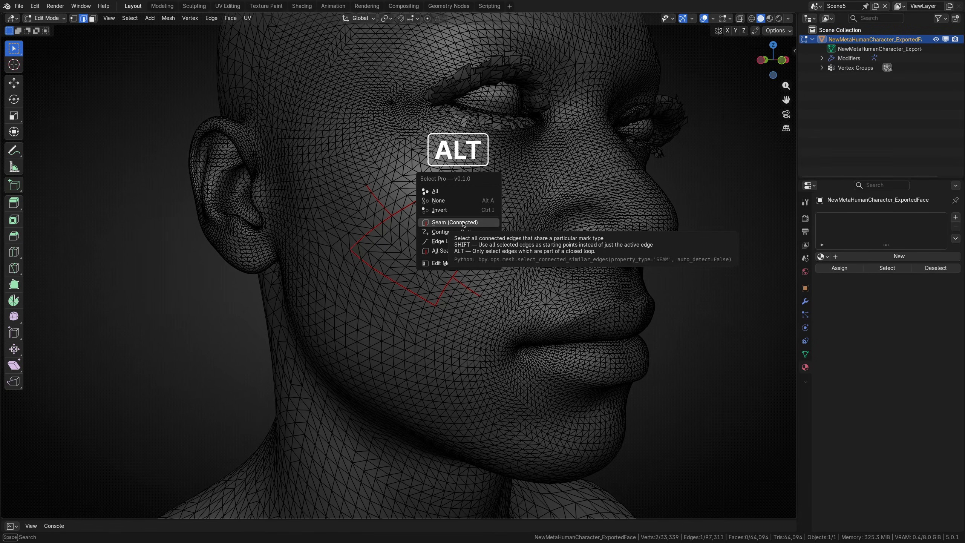
pyautogui.keyDown('alt'); pyautogui.click(463, 223); pyautogui.keyUp('alt')
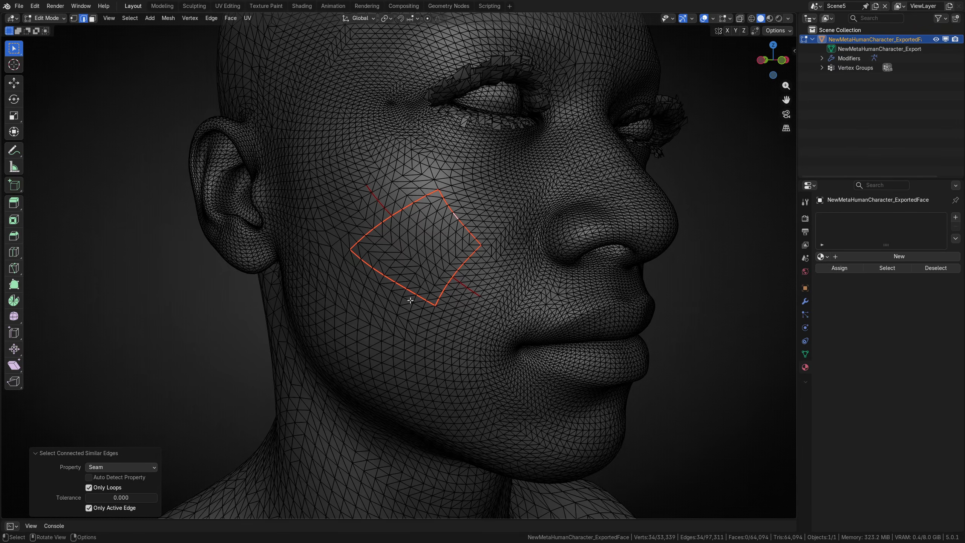
pyautogui.click(100, 488)
pyautogui.click(100, 488)
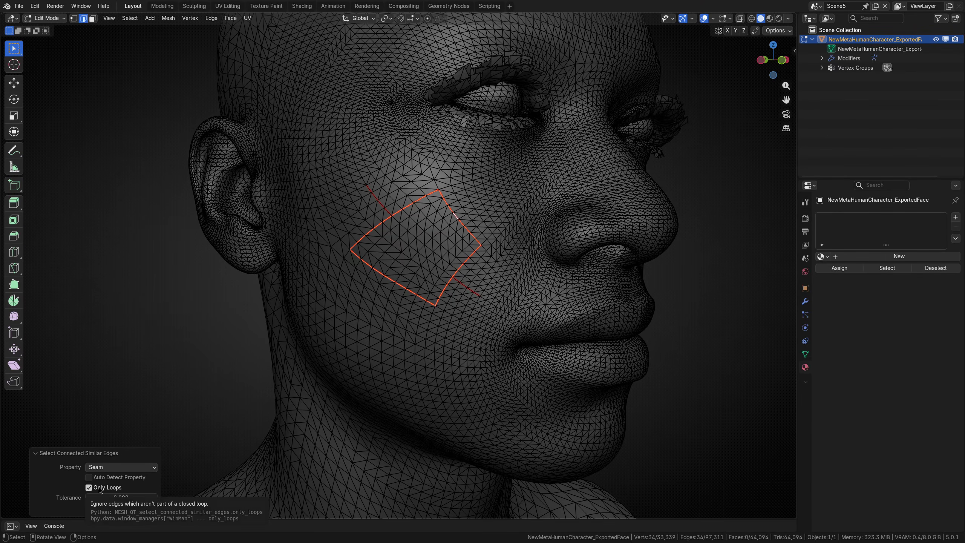
pyautogui.click(100, 488)
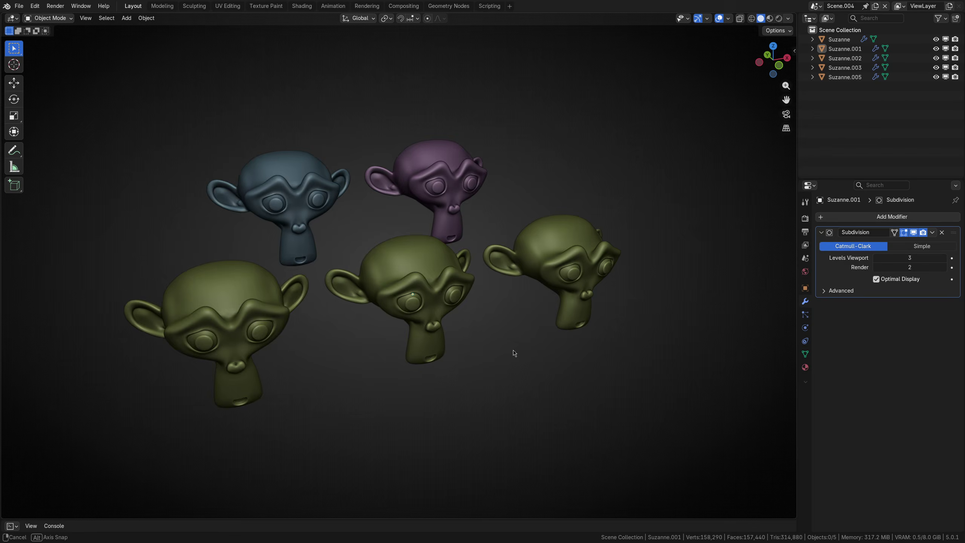
# Select all monkey heads that share object data with the middle green one
pyautogui.moveTo(513, 352)
pyautogui.mouseDown(button='middle')
pyautogui.moveTo(448, 362)
pyautogui.moveTo(486, 372)
pyautogui.moveTo(517, 358)
pyautogui.mouseUp(button='middle')
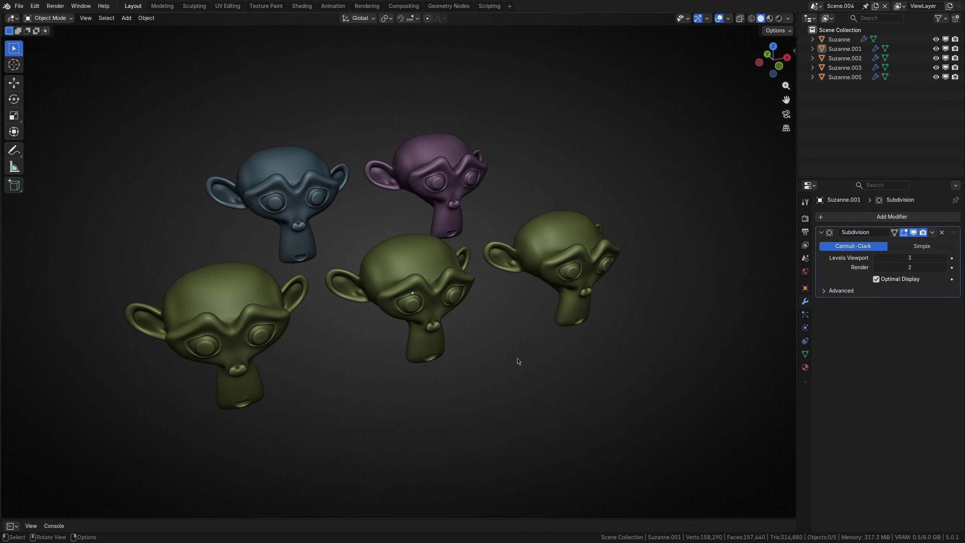
pyautogui.click(429, 267)
pyautogui.press('a')
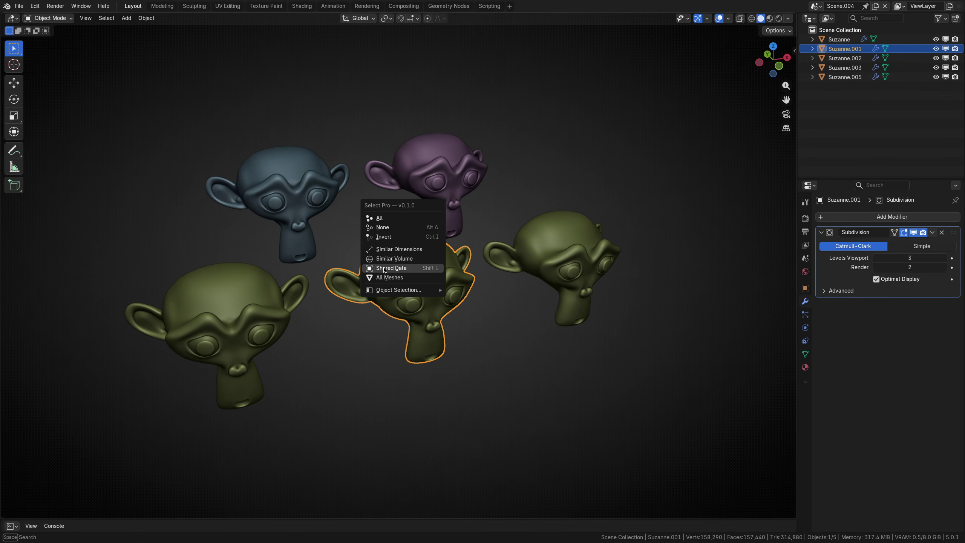
pyautogui.click(396, 268)
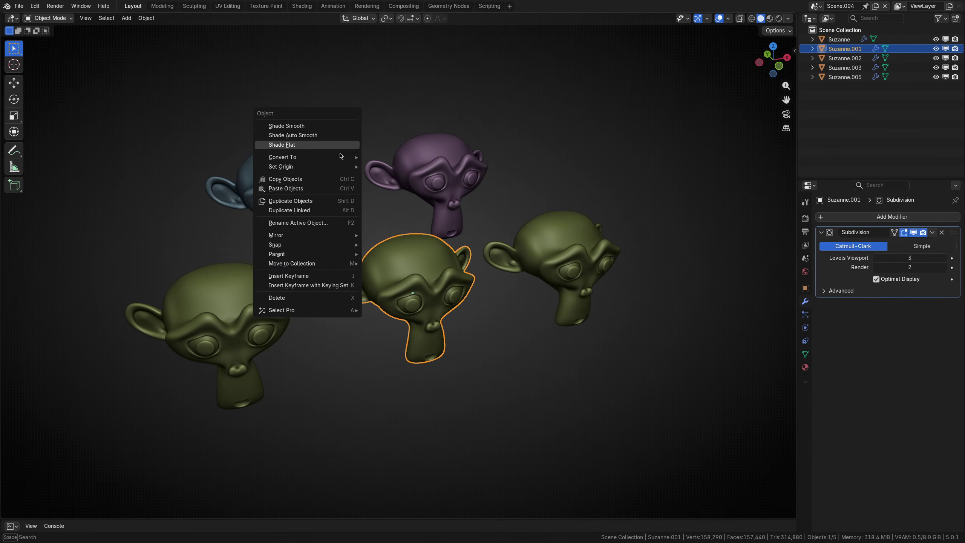
pyautogui.moveTo(303, 312)
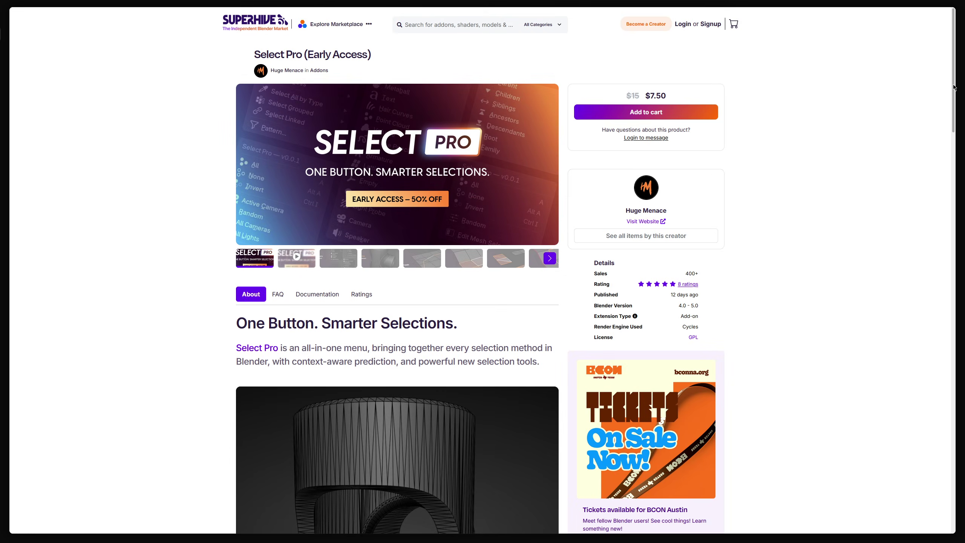
pyautogui.scroll(-1, 954, 85)
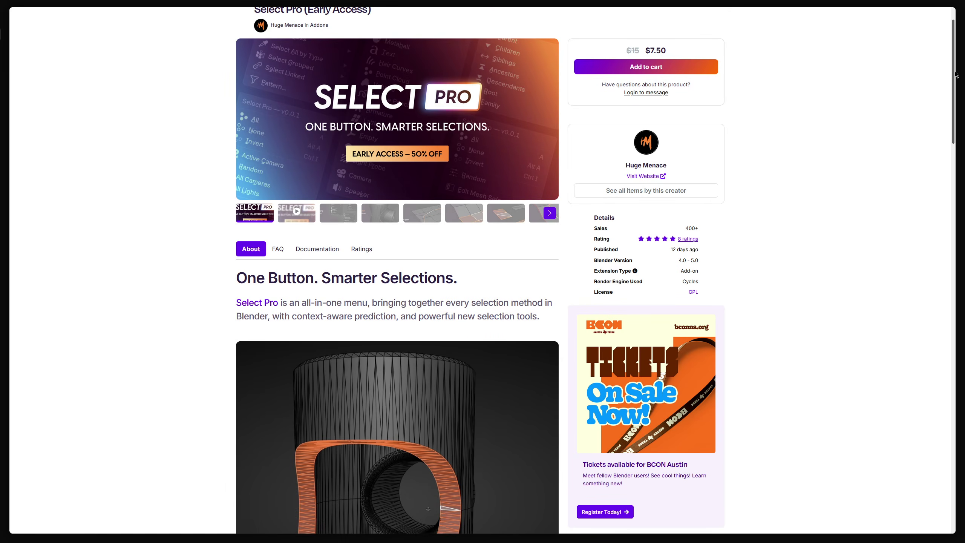